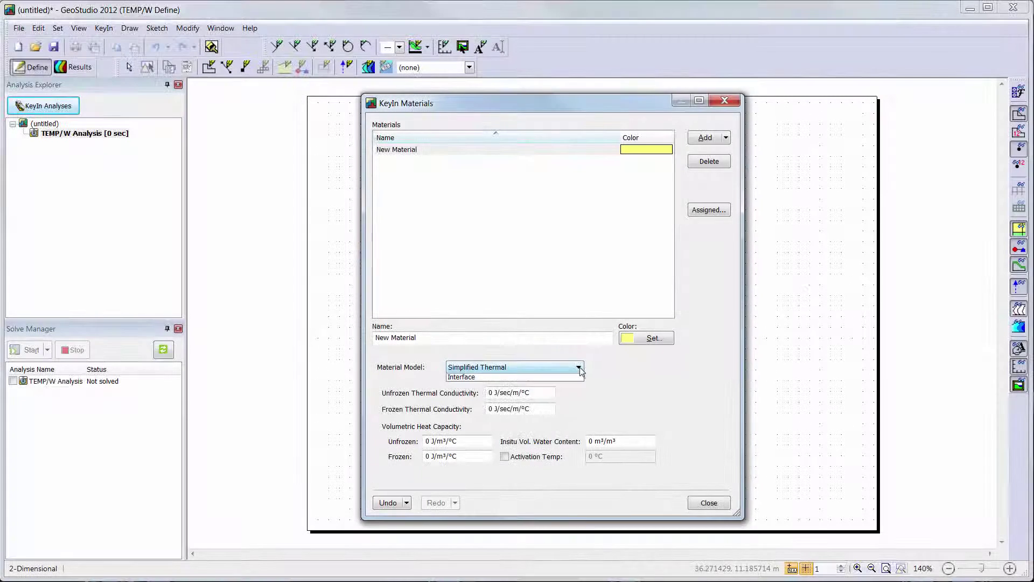
Set the Clay material's model to Full Thermal
click(579, 367)
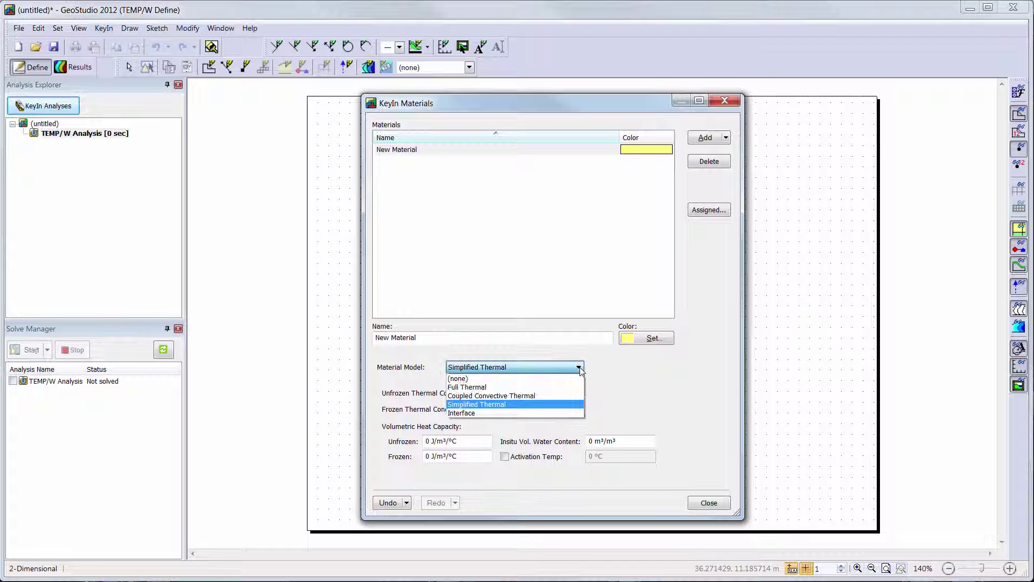
click(578, 387)
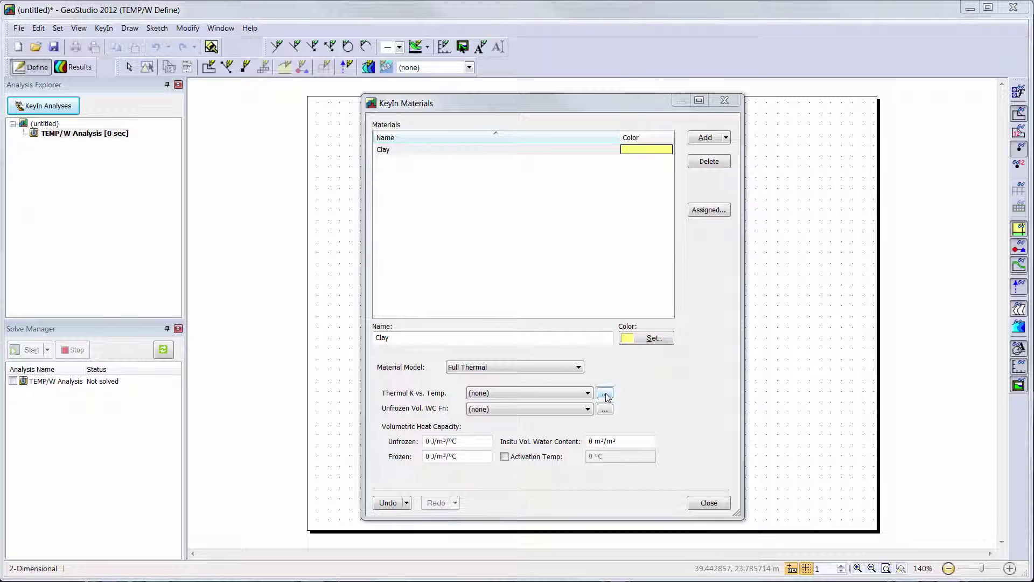
Start estimating the Thermal K vs T function from the Clay sample soil
click(605, 394)
click(334, 211)
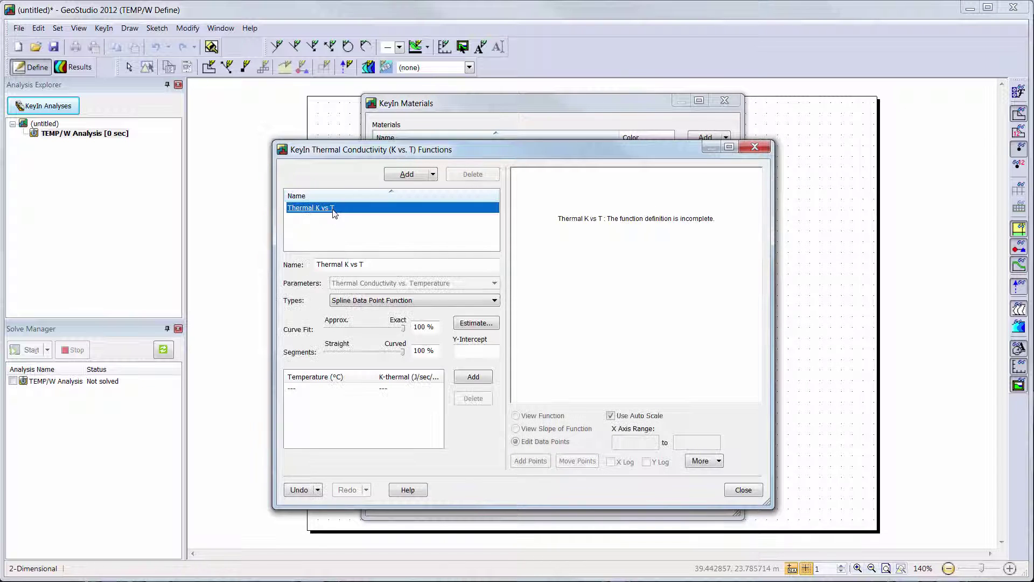
click(469, 325)
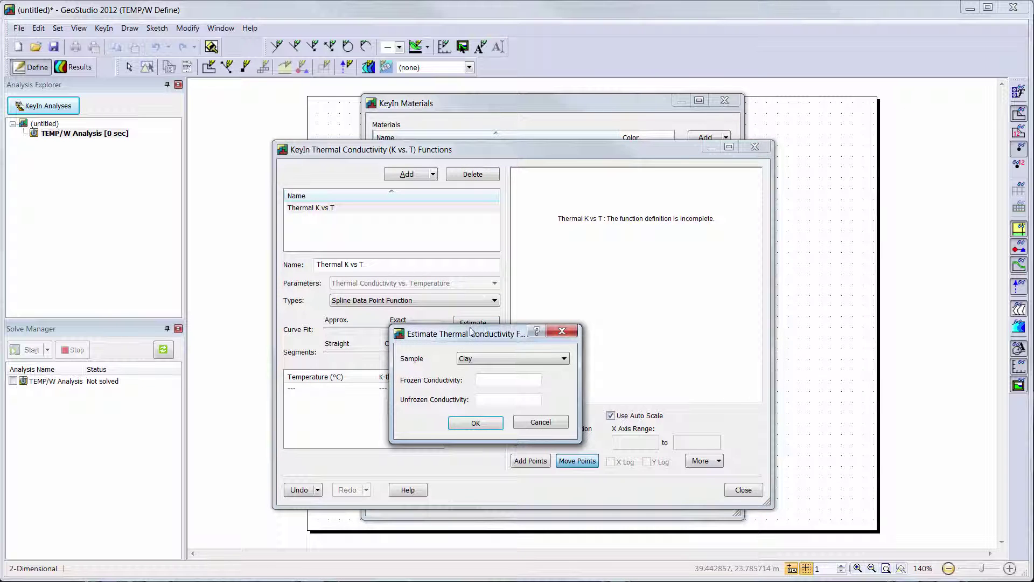
click(564, 360)
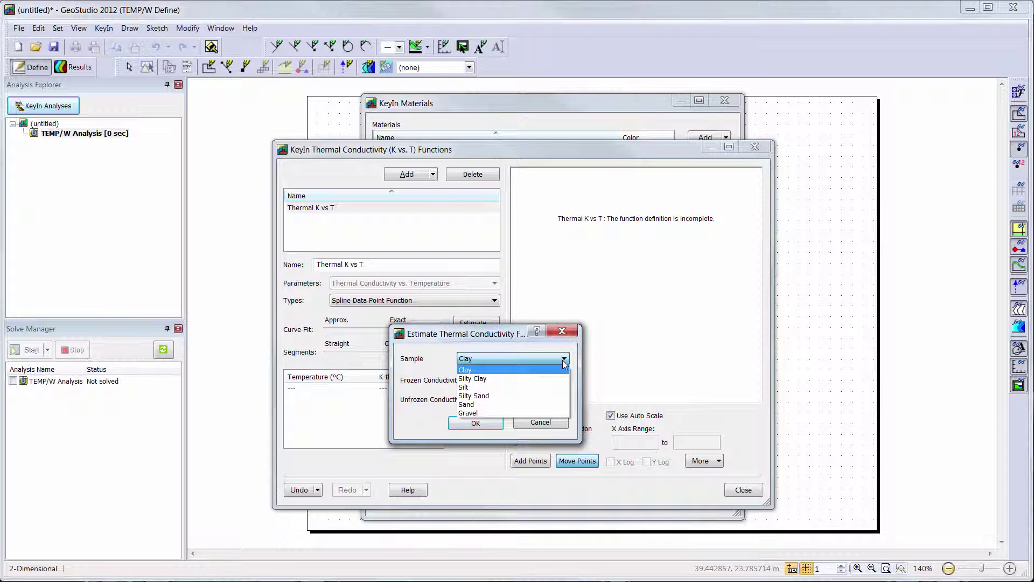
click(563, 365)
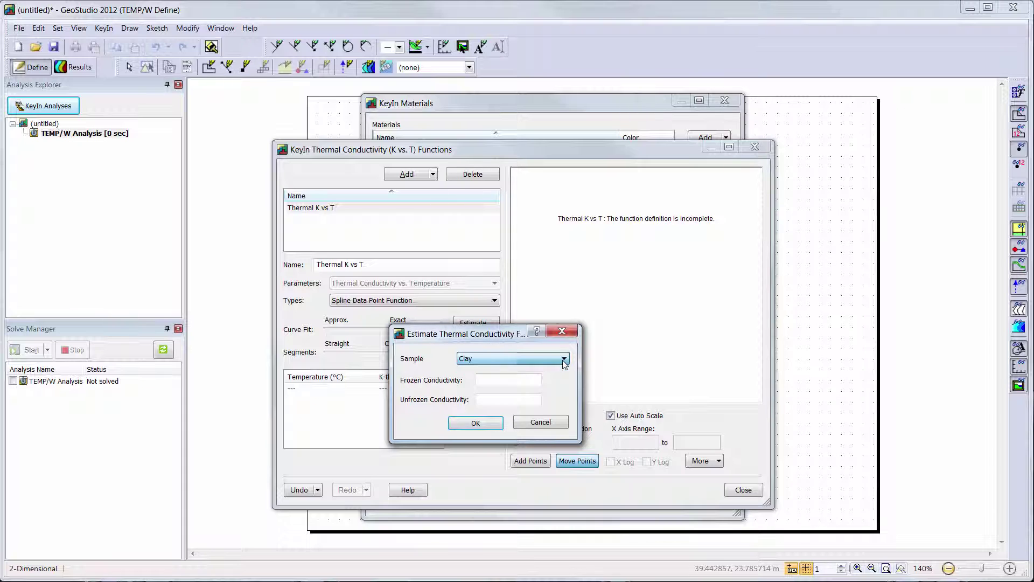
Enter frozen conductivity 2.3 and unfrozen 2 J/sec/m/°C, then generate the curve
click(519, 379)
text(2.3)
key(Tab)
text(2)
key(Tab)
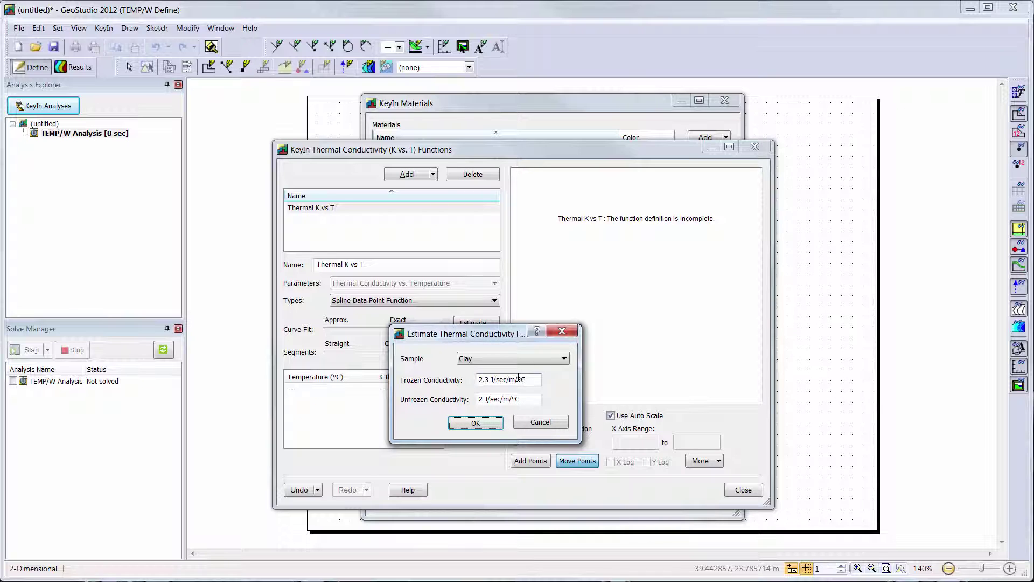
click(486, 424)
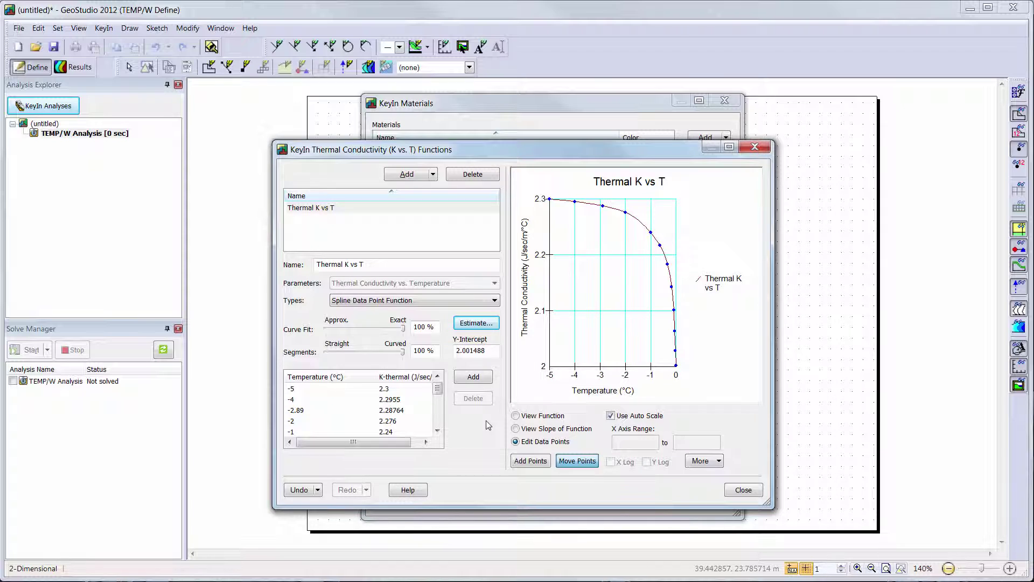
click(743, 490)
Generate the Unfrozen Water Content function estimated from the Clay sample soil
click(605, 410)
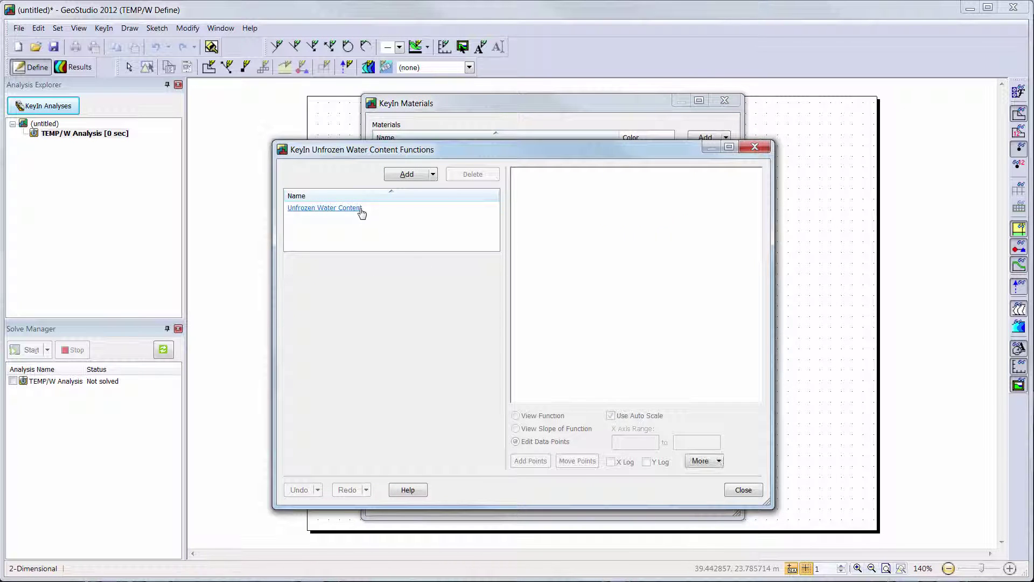
click(361, 213)
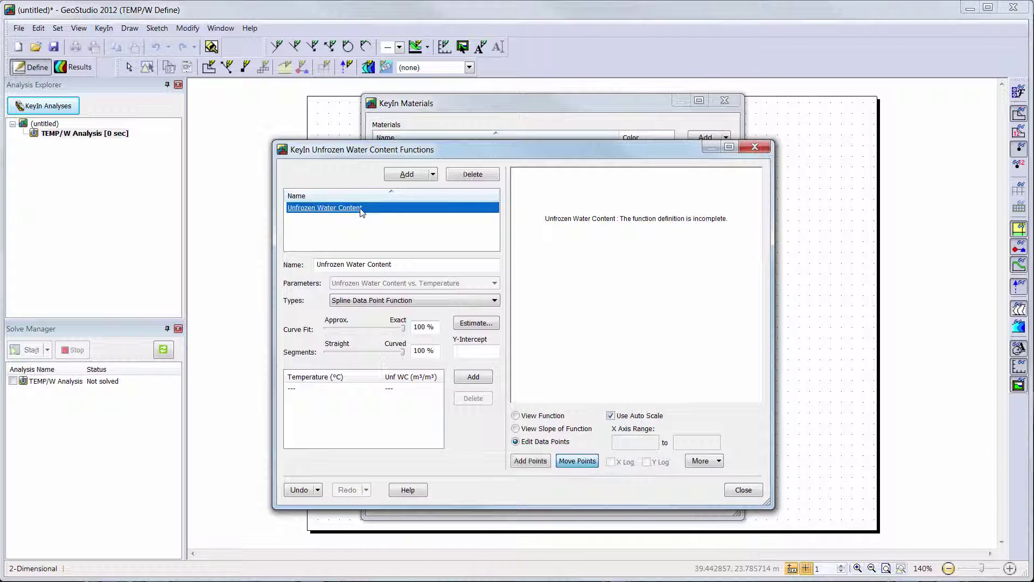
click(473, 324)
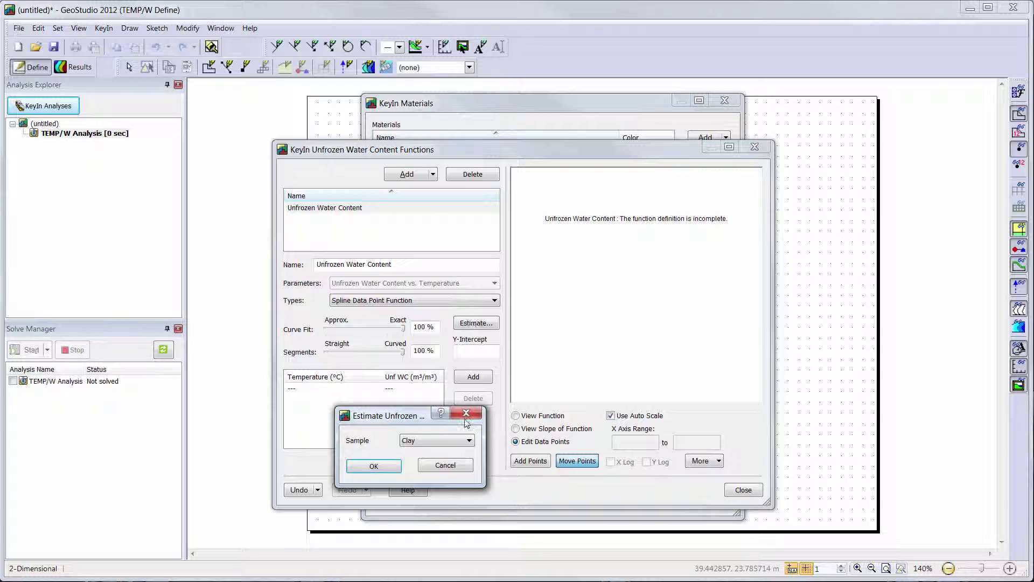
click(469, 441)
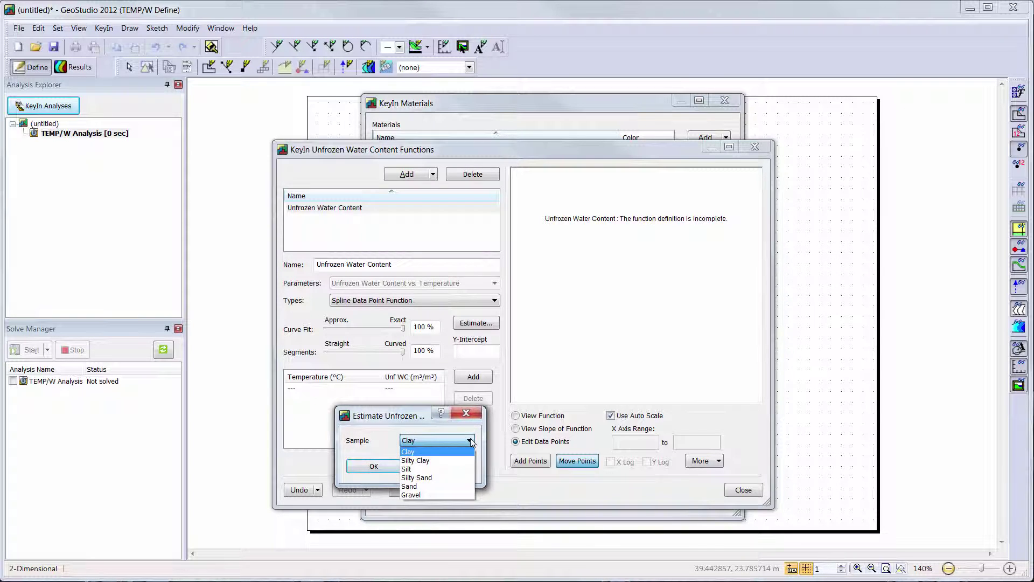
click(459, 452)
click(374, 466)
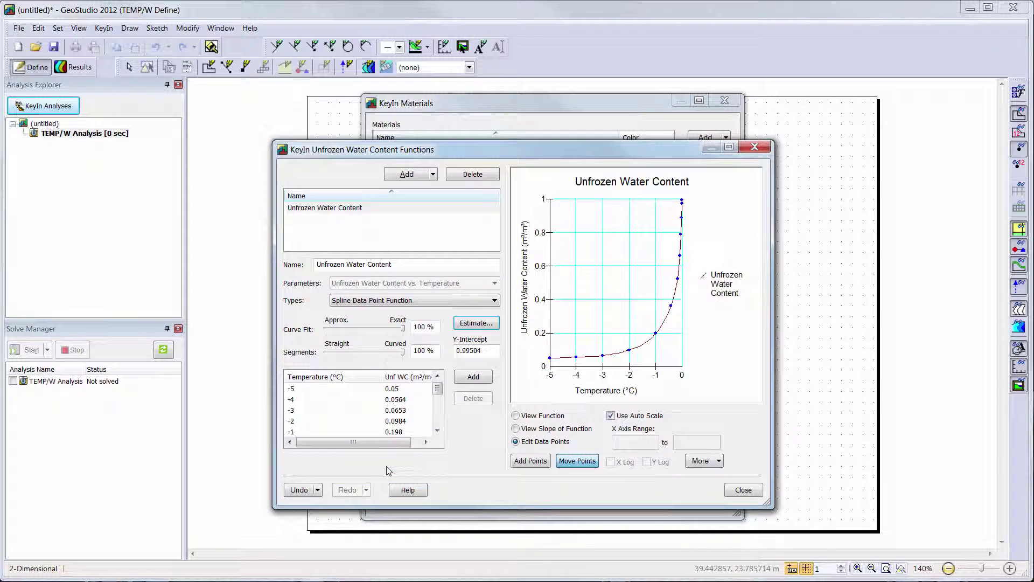
click(741, 491)
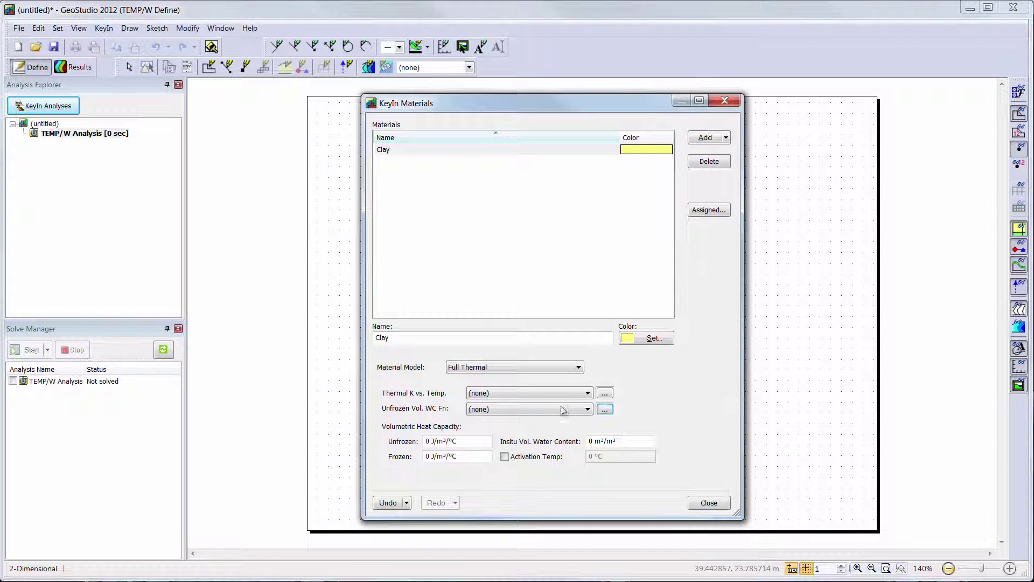
Switch the Clay material model to Coupled Convective Thermal
click(578, 369)
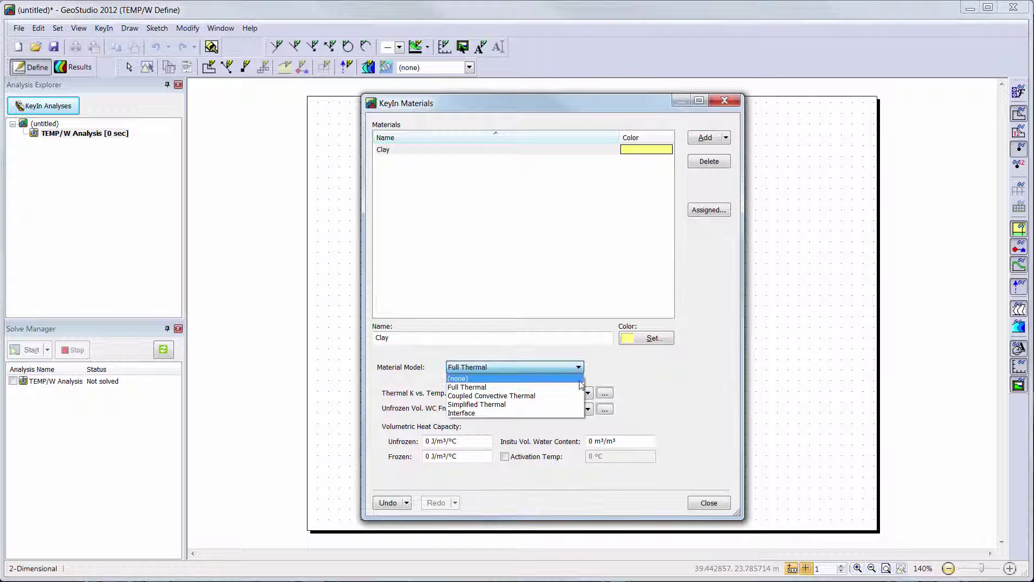
click(580, 396)
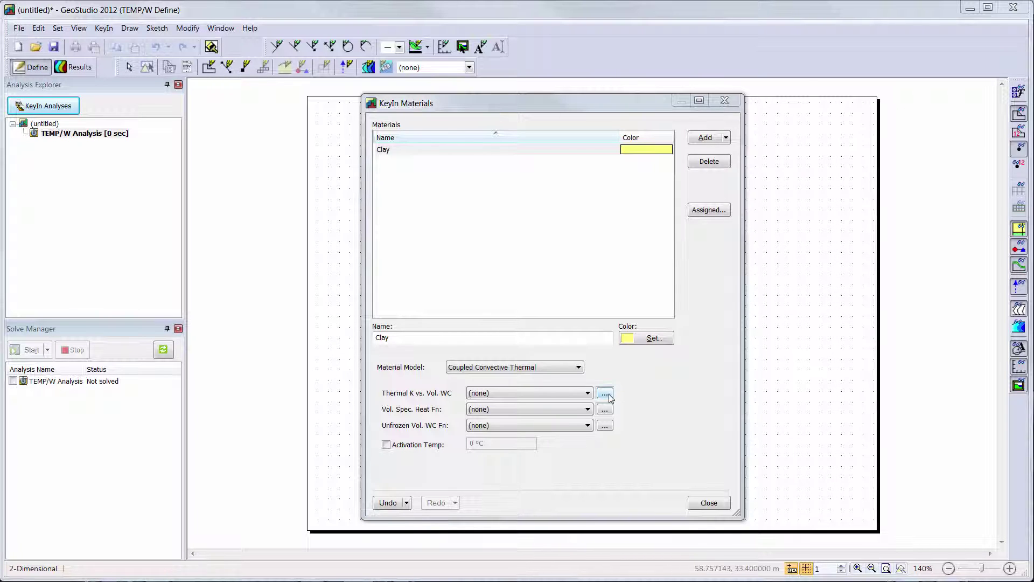
Estimate the Thermal K vs VWC function with mineral thermal conductivity 1.2 J/sec/m/°C
click(605, 393)
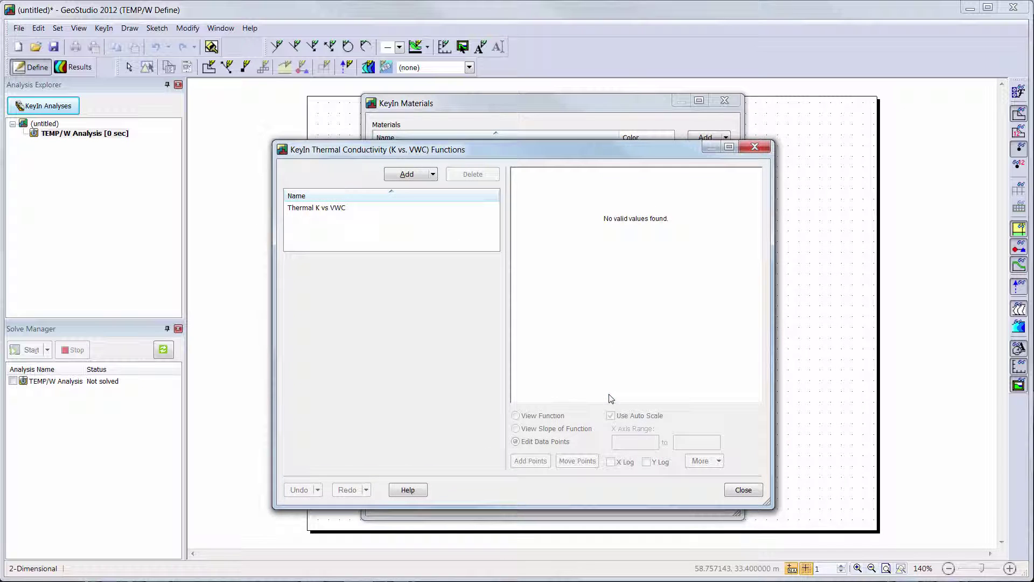
click(348, 212)
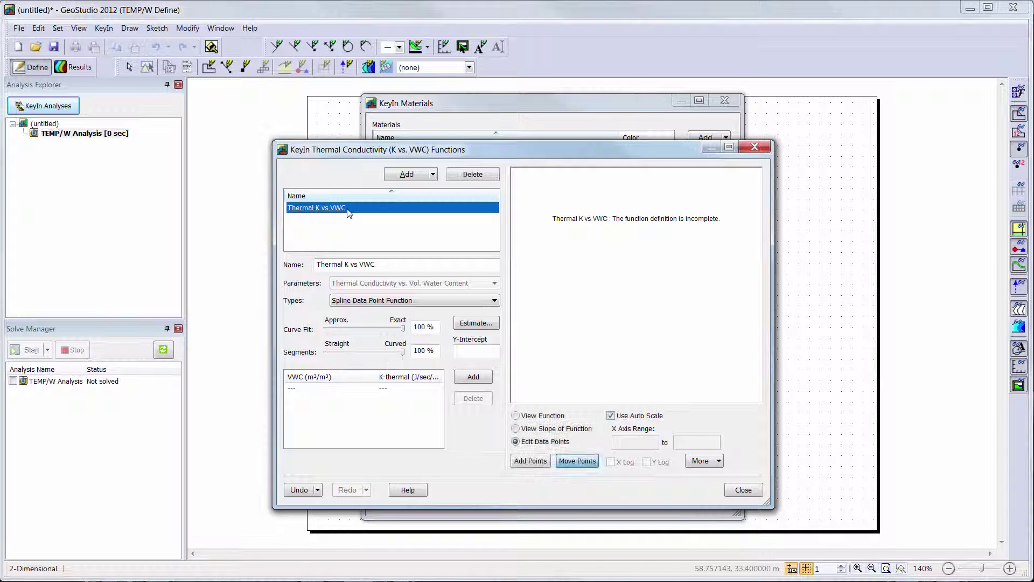
click(470, 325)
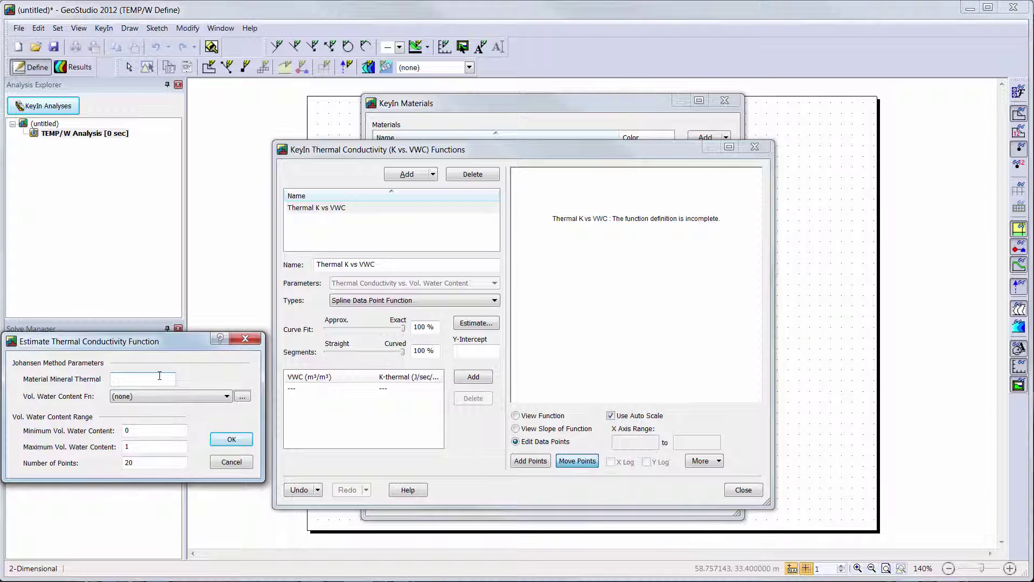
text(1.2)
key(Tab)
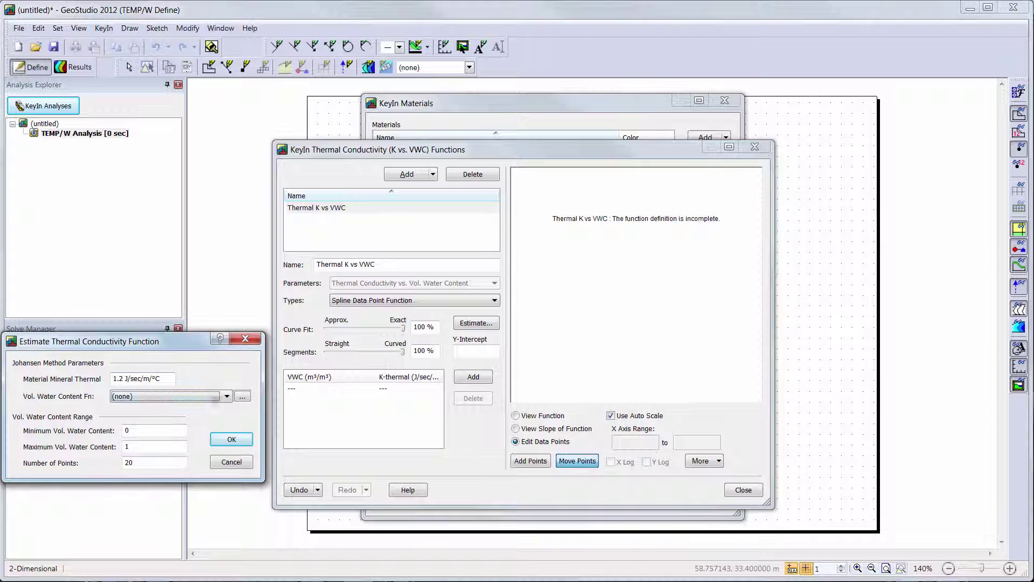
Review the Clay VWC curve and generate the Thermal K vs VWC estimate from it
click(243, 398)
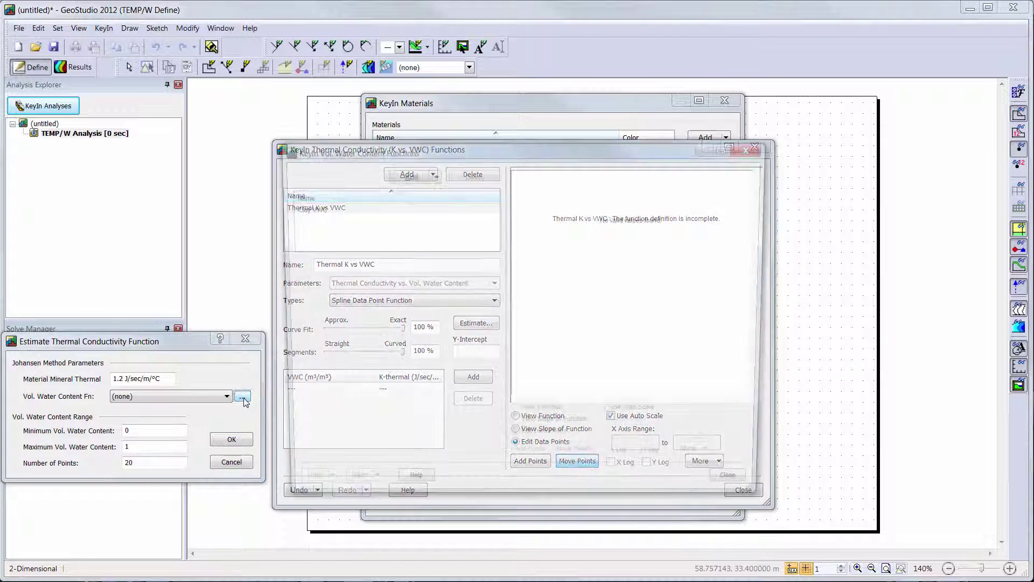
click(305, 211)
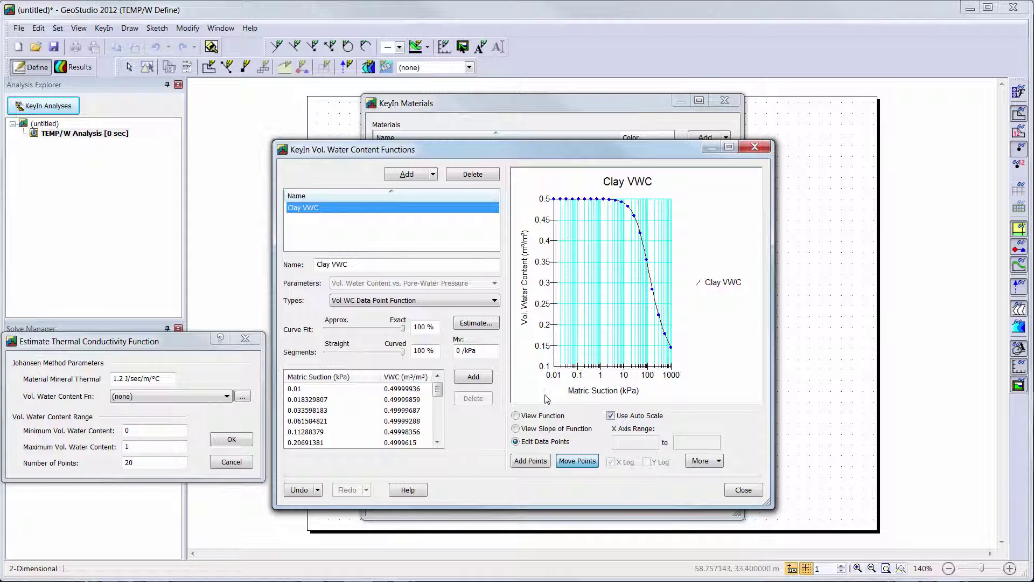
click(743, 491)
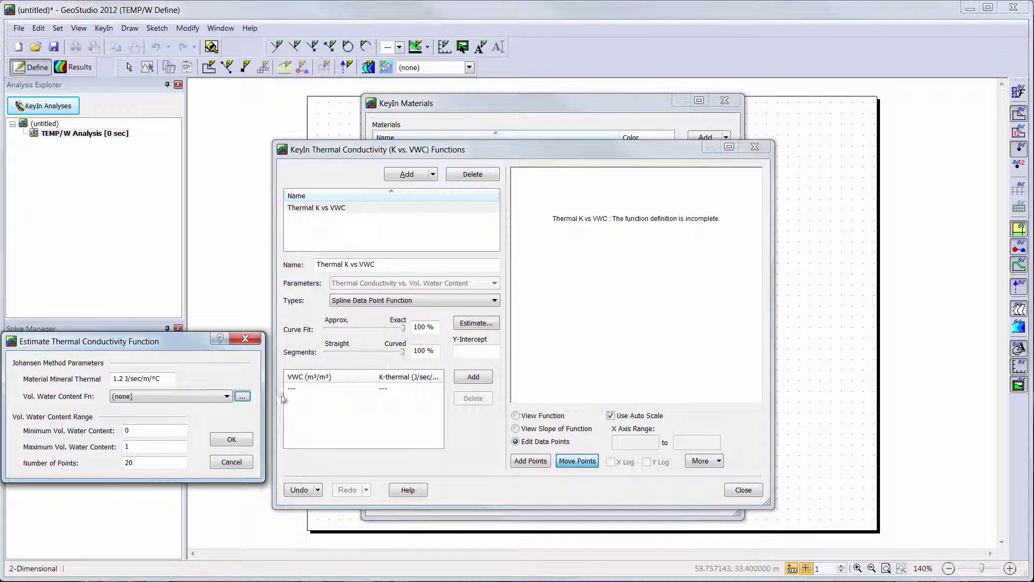
click(193, 396)
click(162, 416)
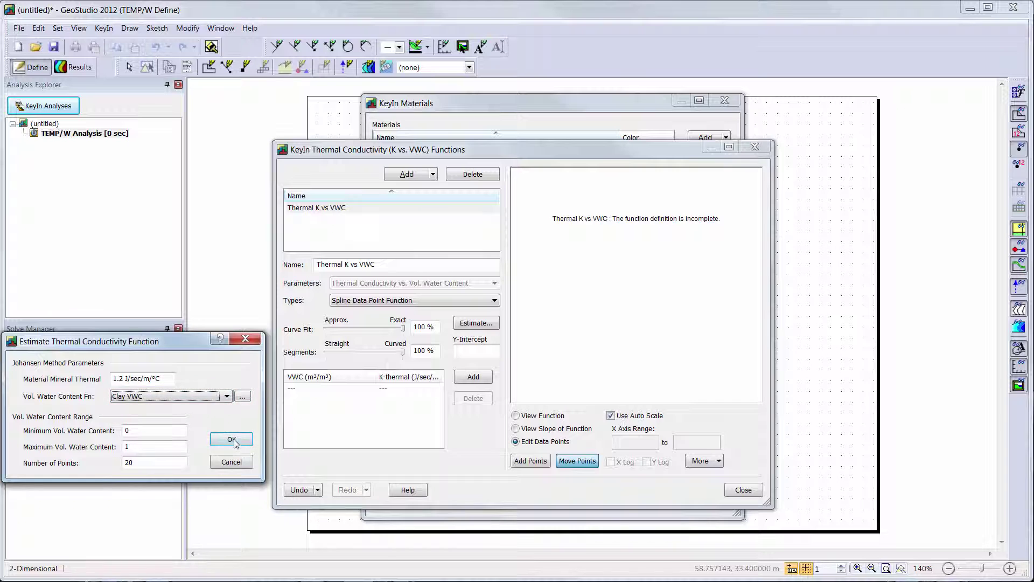
click(231, 439)
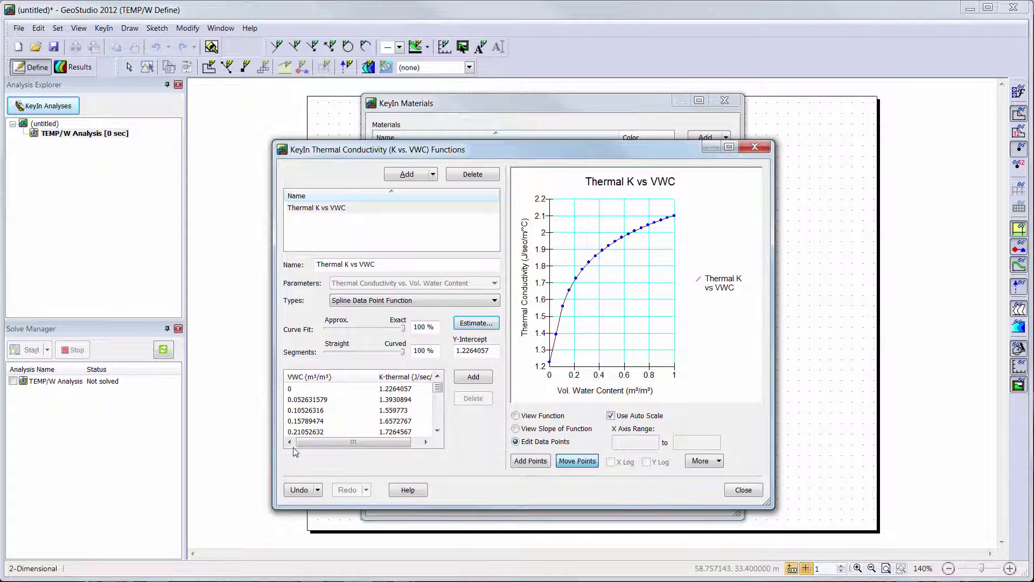
Open the Vol. Spec. Heat function for estimation
click(743, 490)
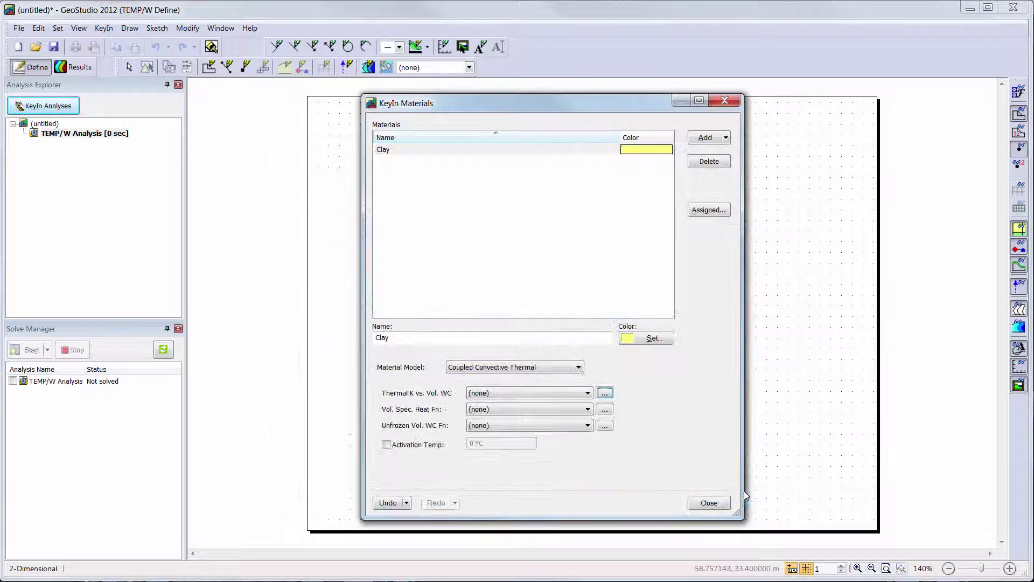
click(604, 410)
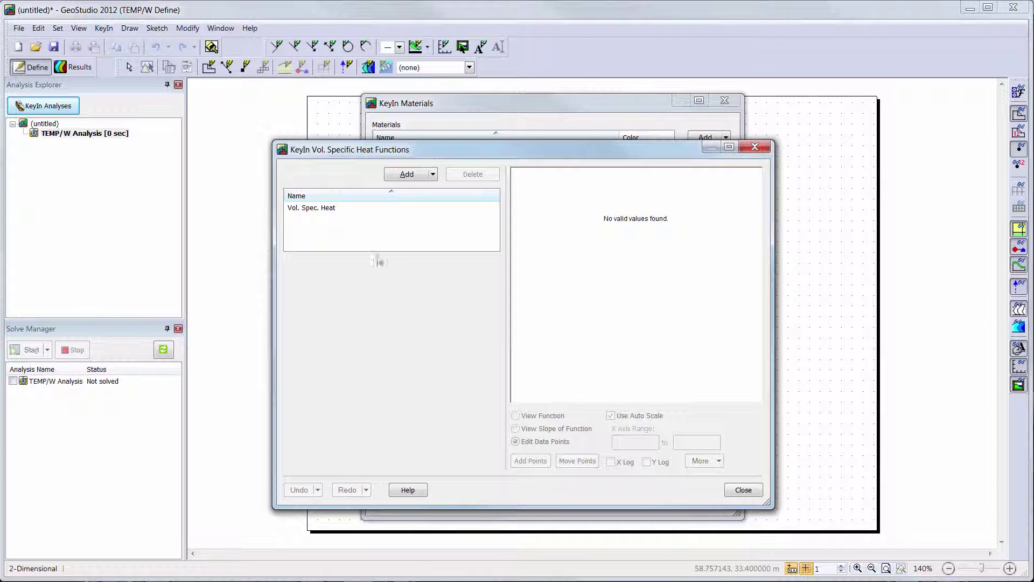
click(315, 209)
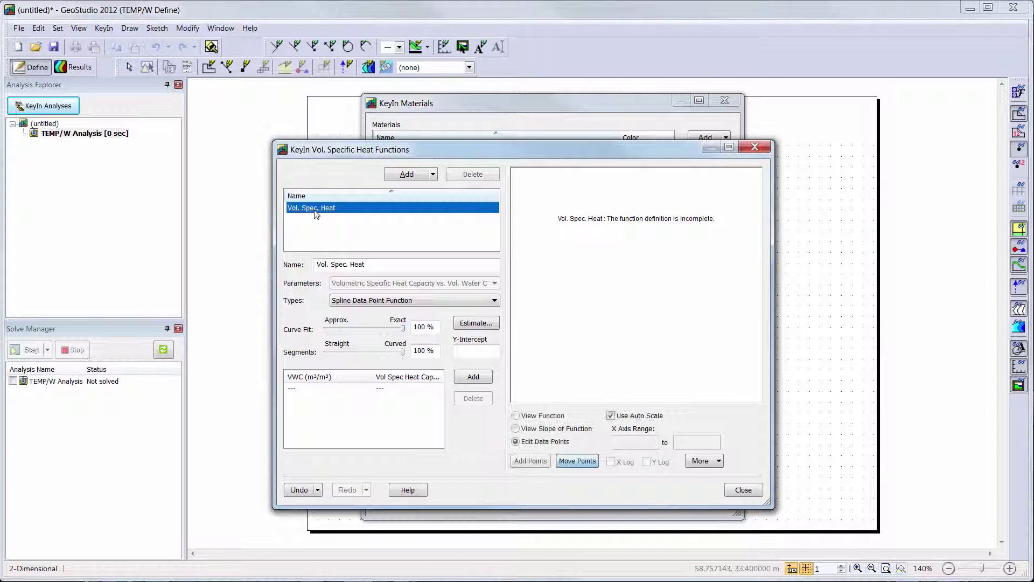
click(488, 324)
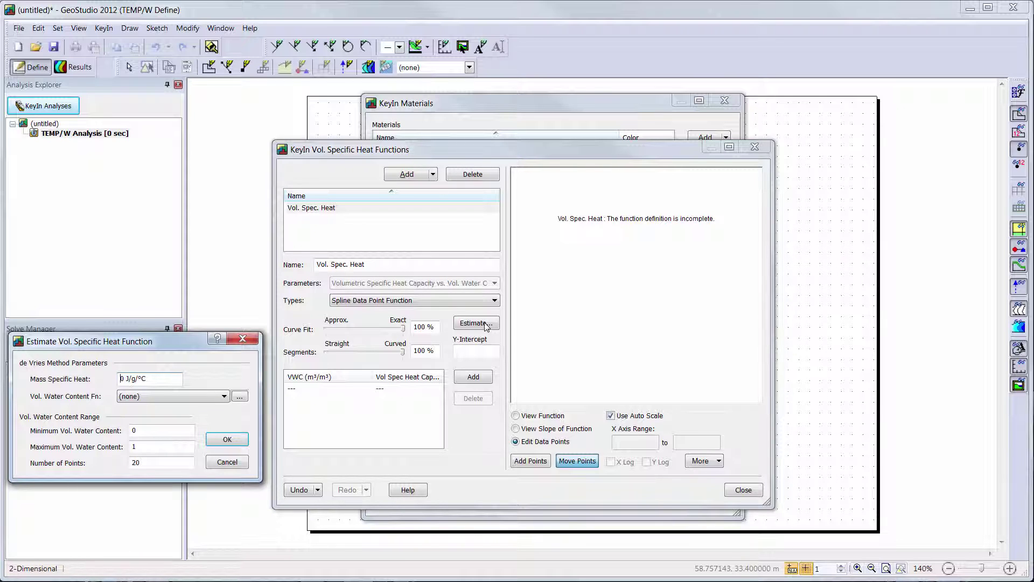
Generate the curve from mass specific heat 0.71 J/g/°C and Clay VWC
double_click(165, 376)
text(0.71)
key(Tab)
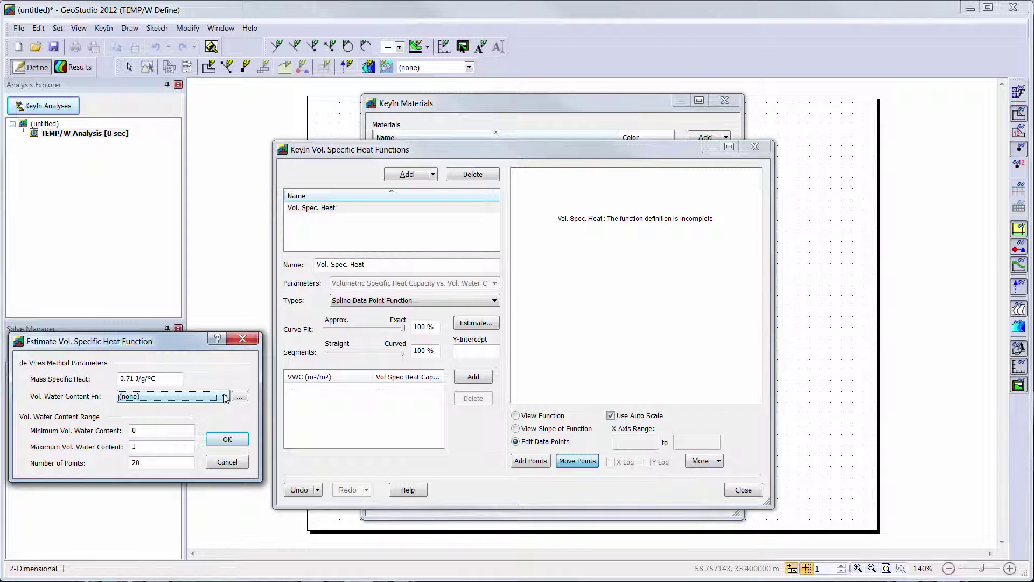
click(224, 397)
click(223, 418)
click(227, 441)
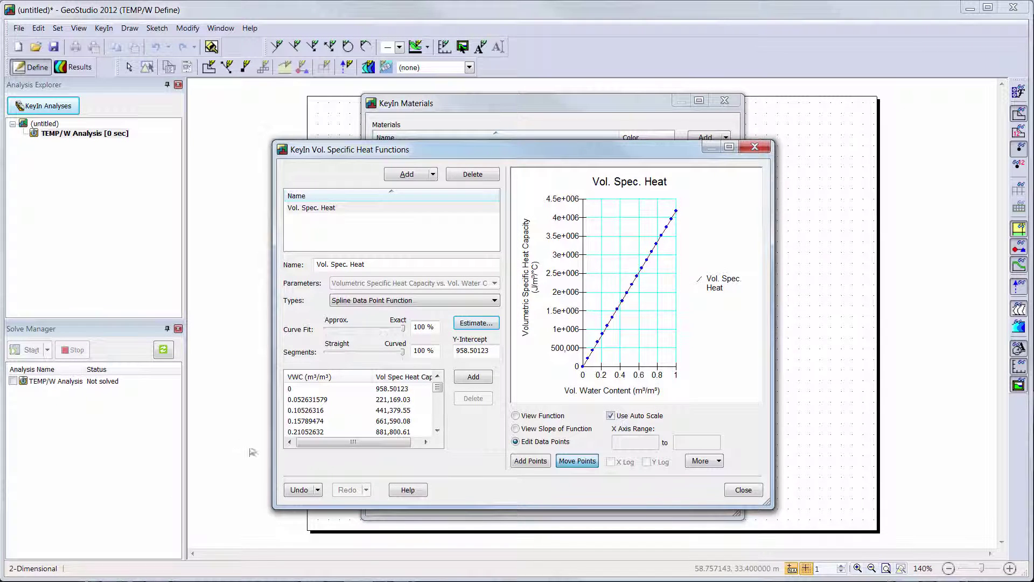